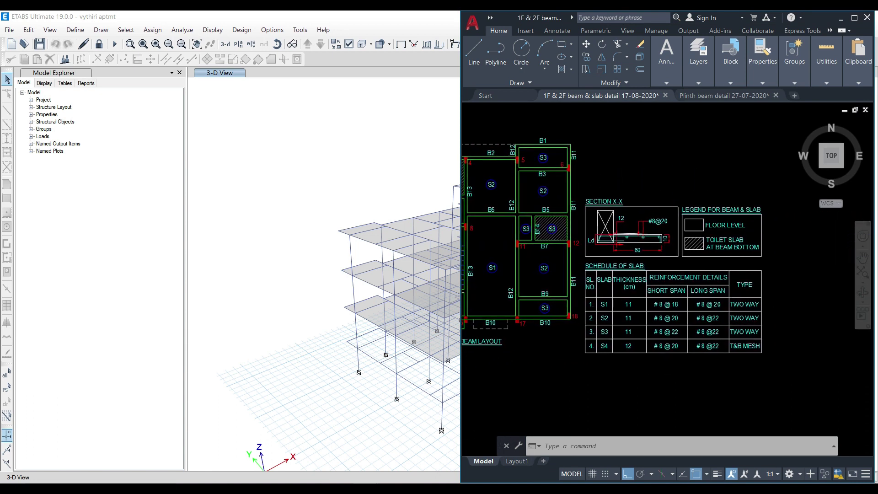
Examine the beam and slab layout and the beam reinforcement sections in the AutoCAD drawing of the first and second floors.
left_click(853, 18)
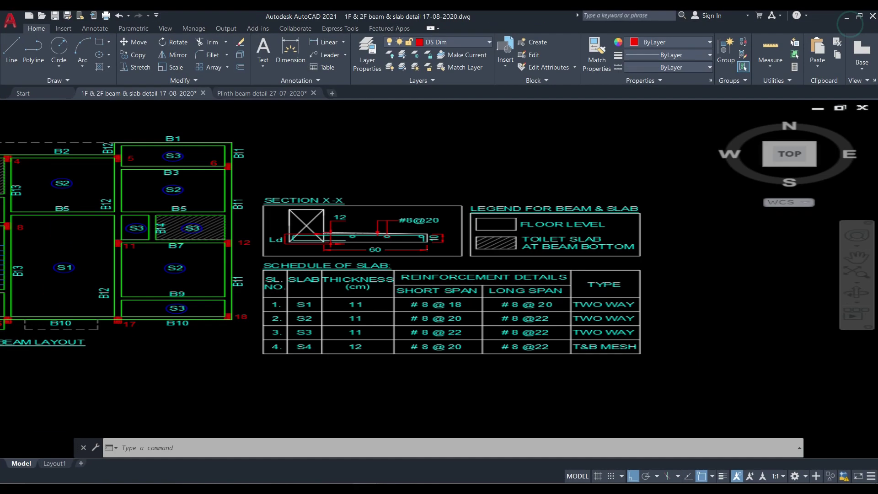
mouse_move(577, 254)
middle_mouse_down()
mouse_move(420, 304)
mouse_move(323, 295)
middle_mouse_up()
middle_click_drag(602, 294, 325, 273)
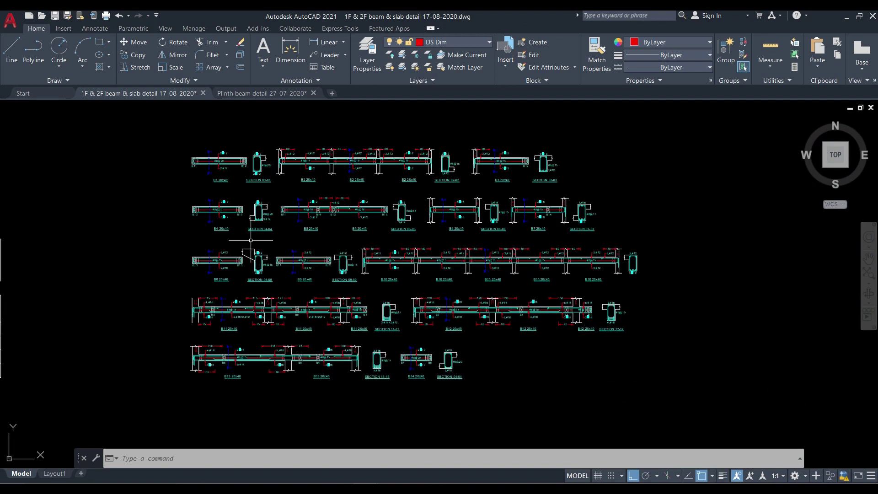
scroll(306, 228, "up", 4)
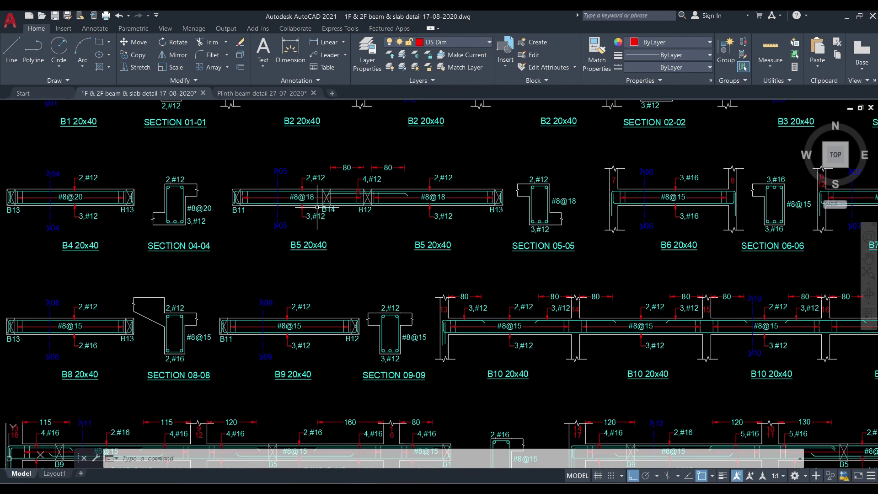
middle_click_drag(359, 229, 356, 347)
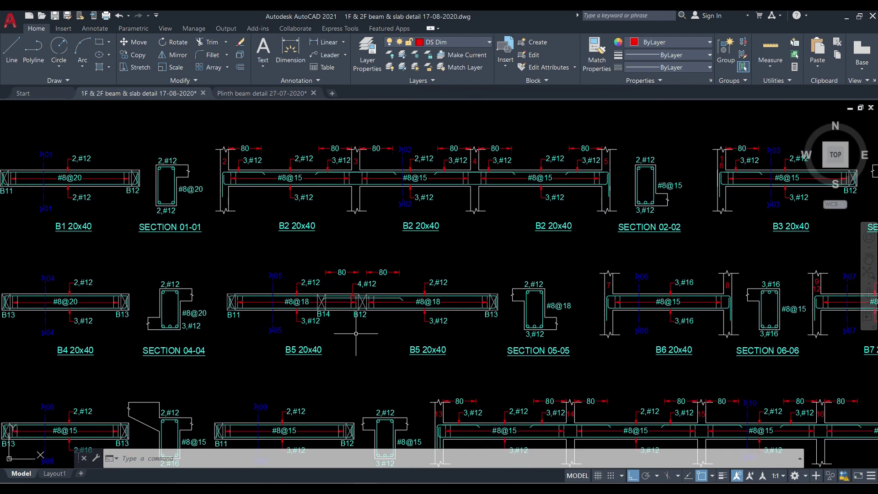
scroll(354, 335, "down", 2)
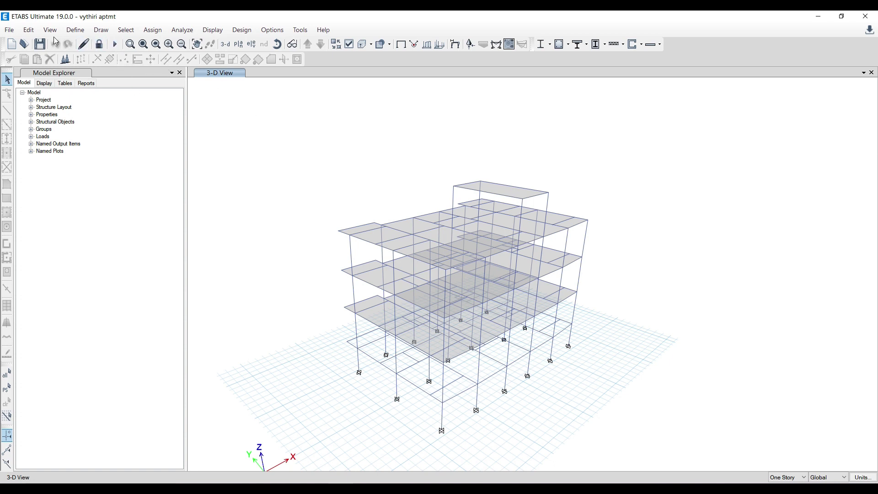
left_click(9, 30)
mouse_move(46, 137)
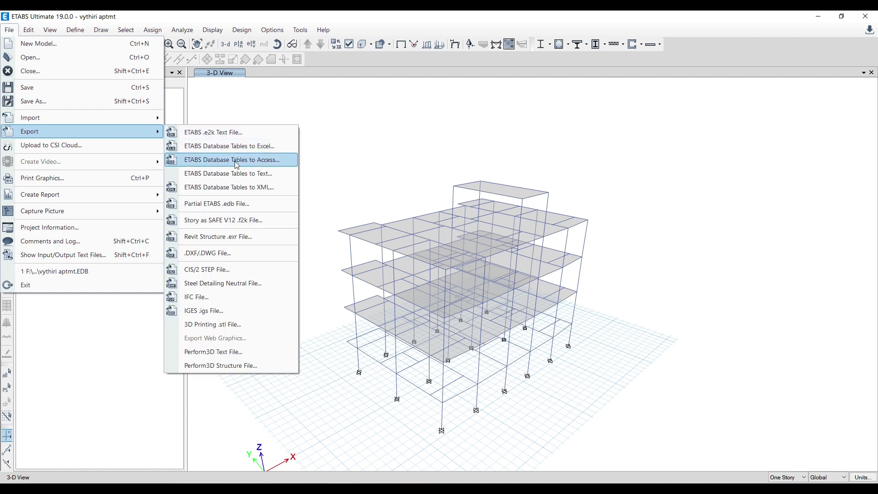
left_click(267, 161)
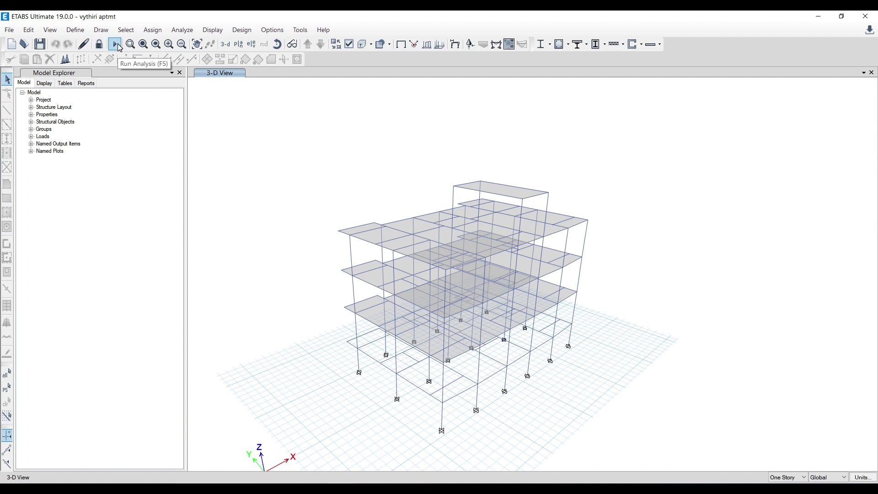
Display tabulated Fz support reactions for the ENVP combination and return to the plain 3-D model view.
left_click(470, 44)
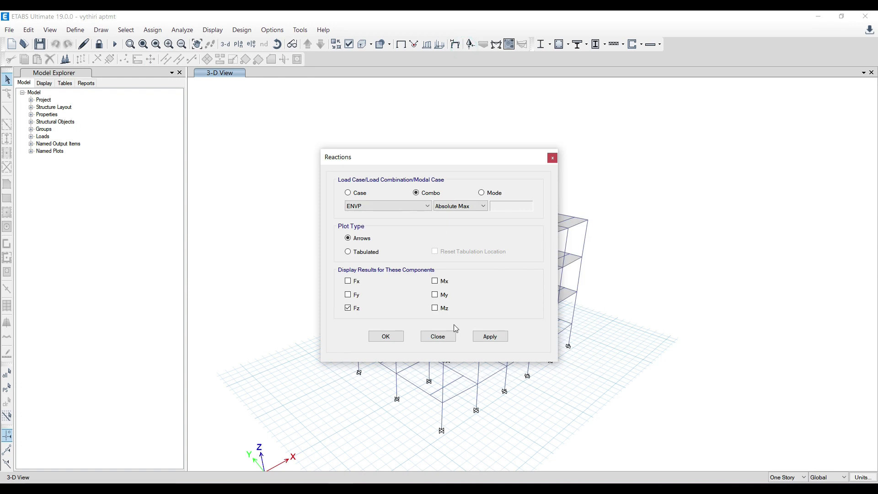
left_click(491, 336)
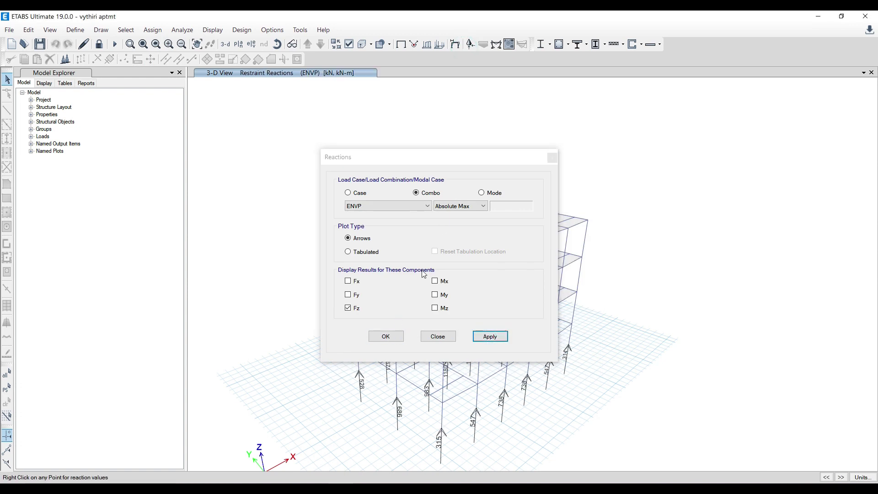
left_click(351, 253)
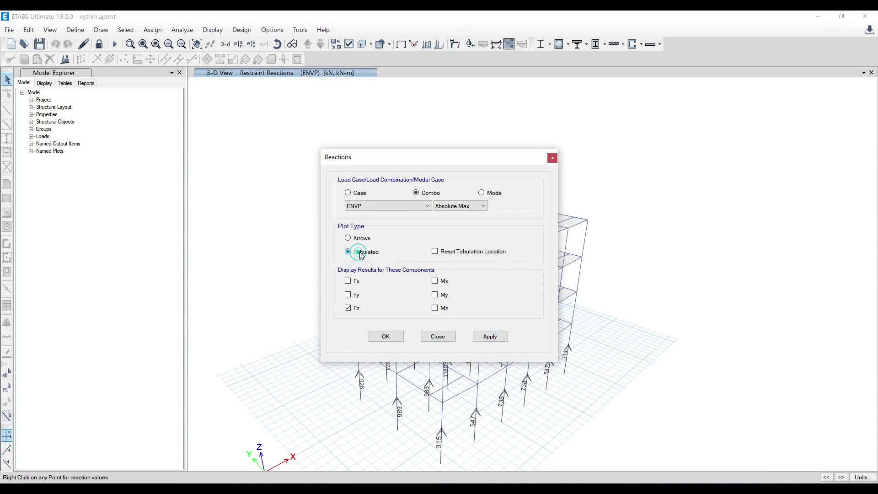
left_click(488, 336)
left_click(396, 340)
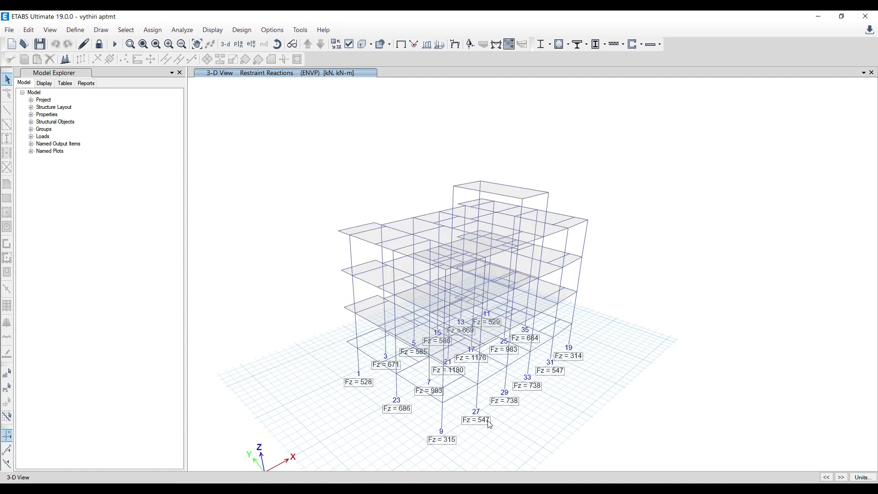
left_click(496, 44)
left_click(501, 382)
left_click(374, 112)
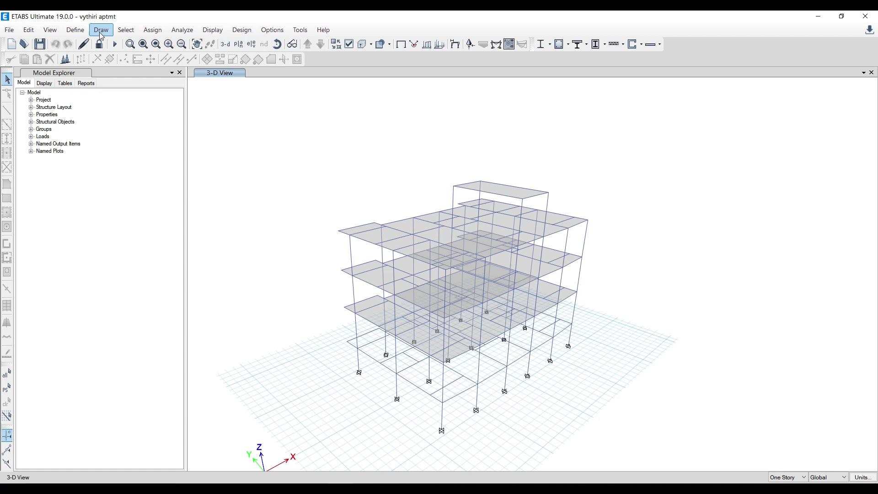
Start the database tables export to Access and include all Model Definition and Analysis Results tables.
left_click(9, 29)
mouse_move(50, 131)
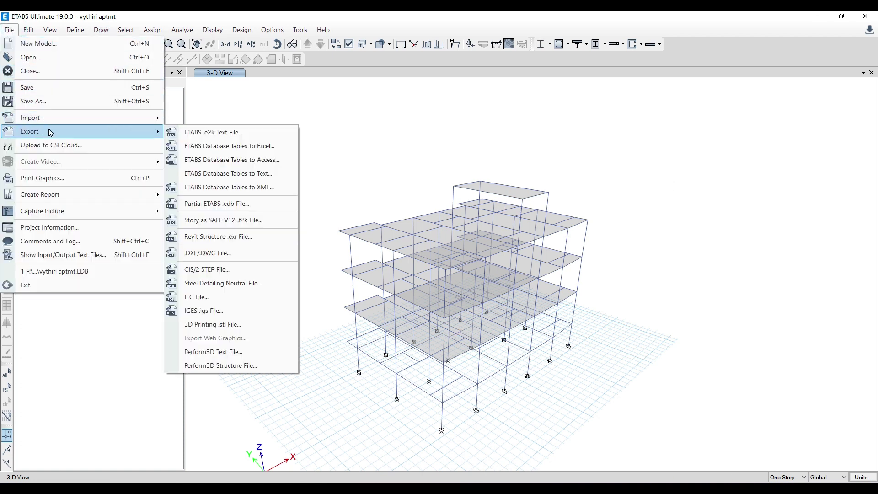
left_click(267, 161)
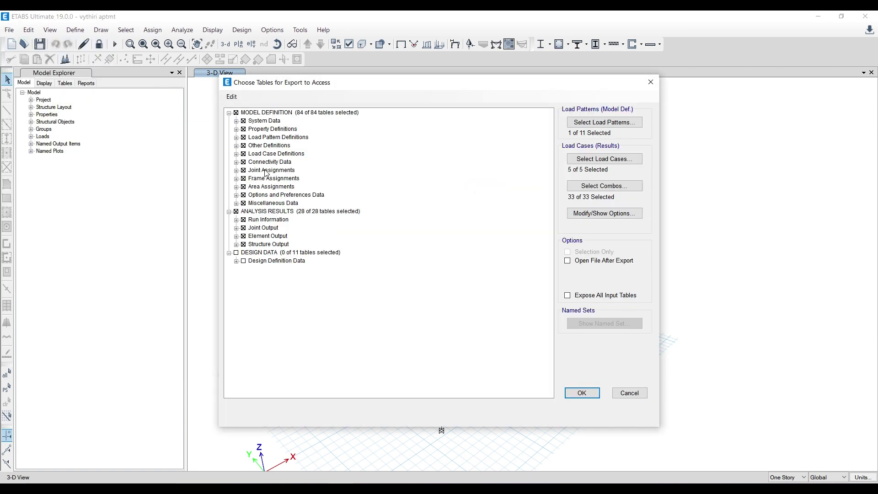
left_click(236, 113)
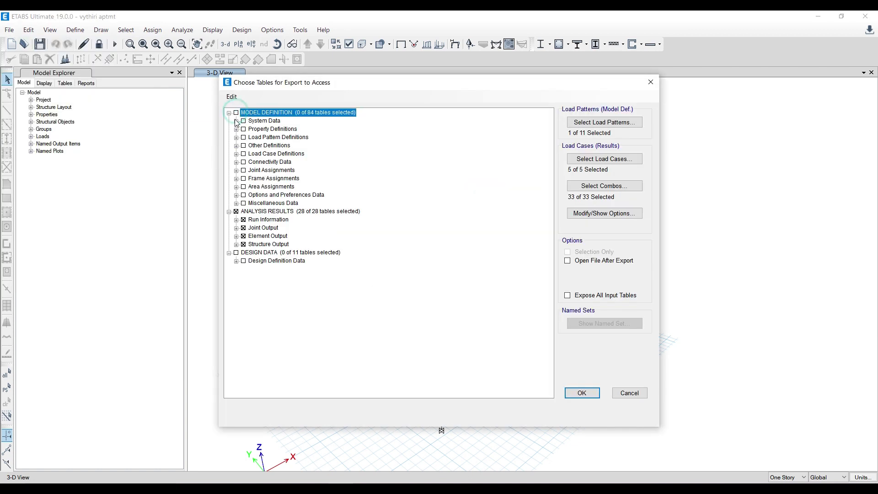
left_click(236, 212)
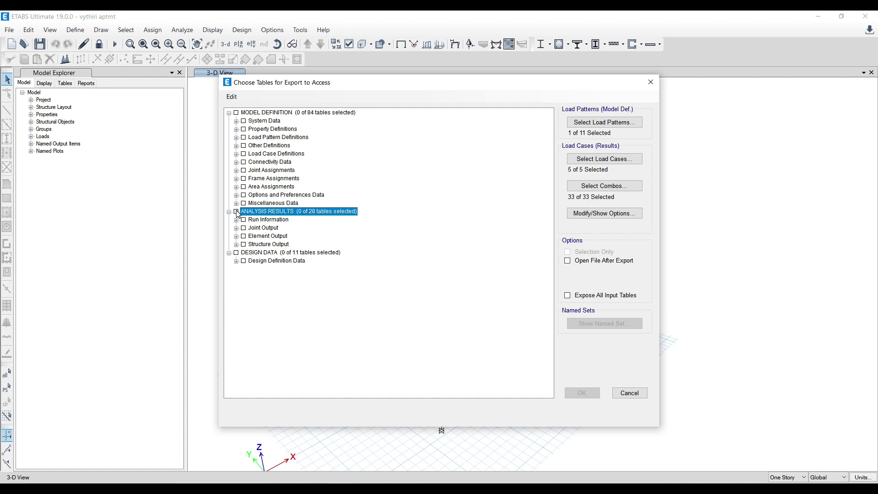
left_click(229, 113)
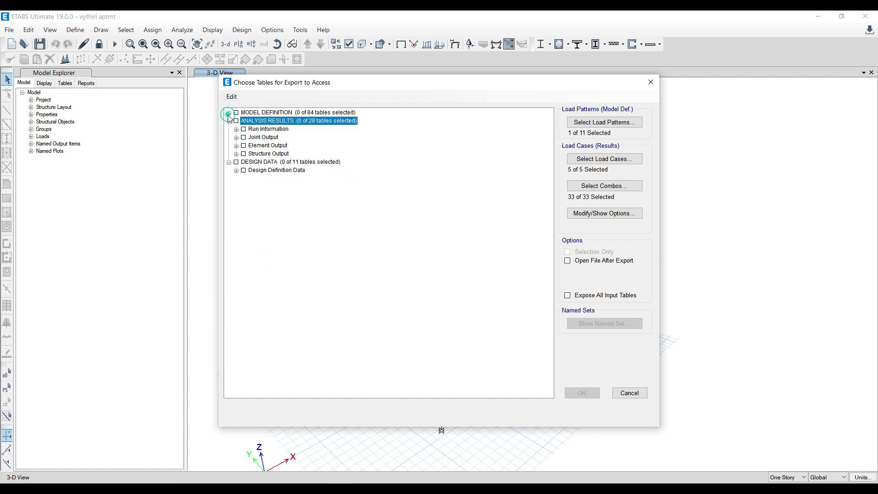
left_click(229, 122)
left_click(236, 113)
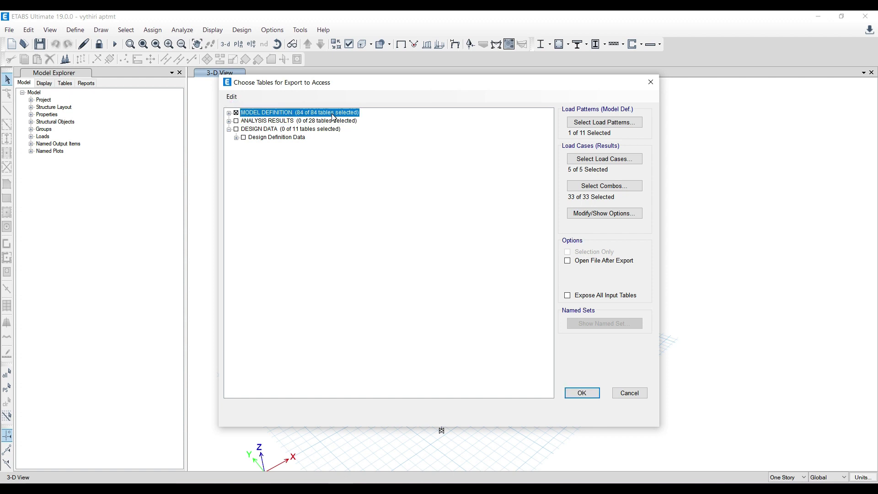
left_click(236, 121)
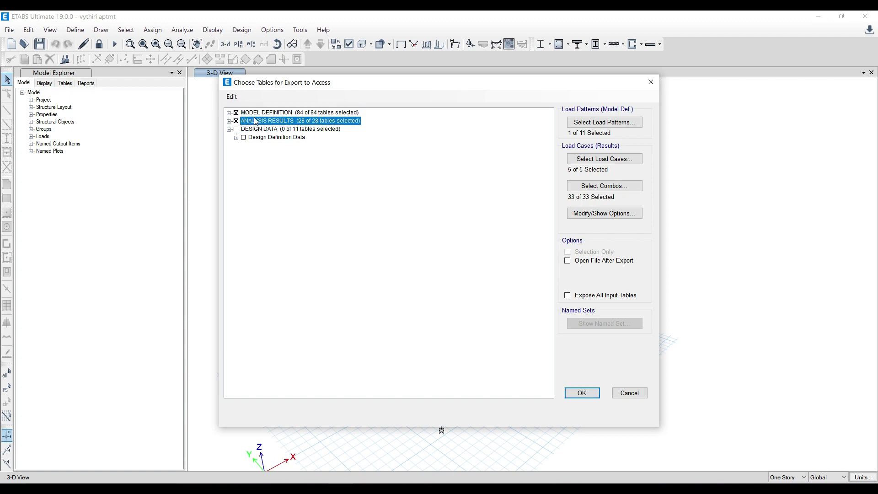
left_click(229, 122)
left_click(229, 121)
Check which load cases and load combinations are selected for the Access export.
left_click(595, 158)
left_click(559, 121)
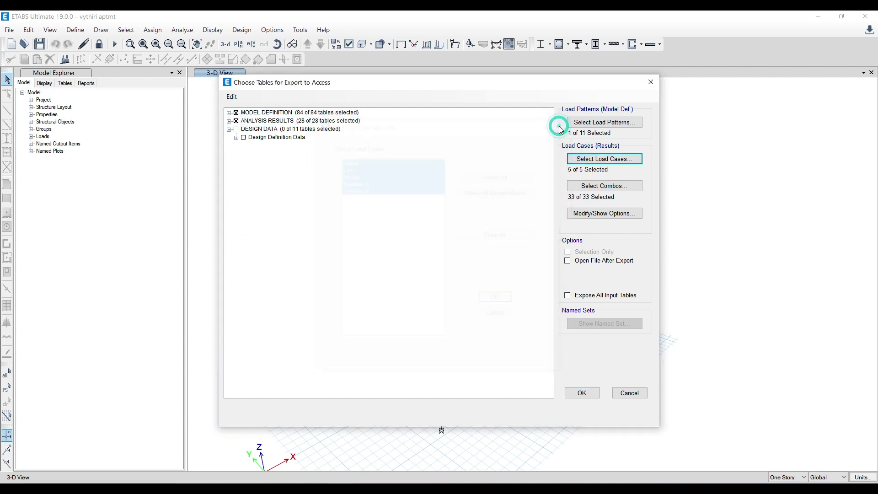
left_click(603, 186)
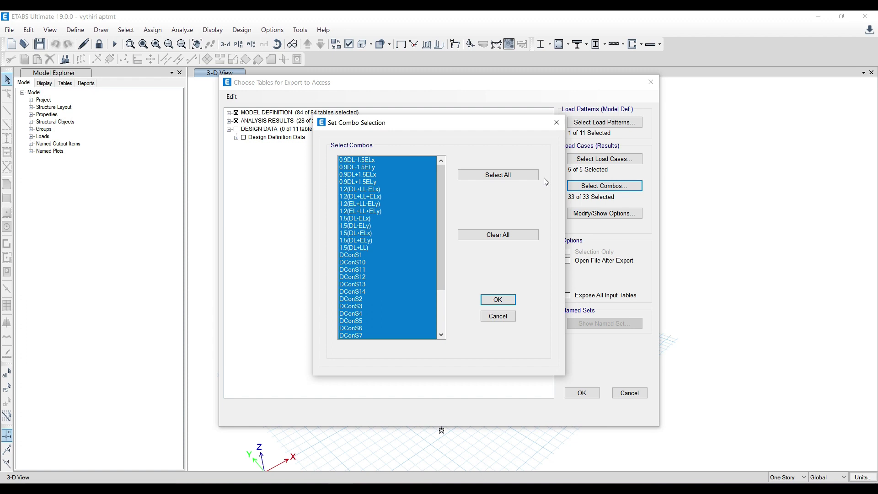
left_click(557, 123)
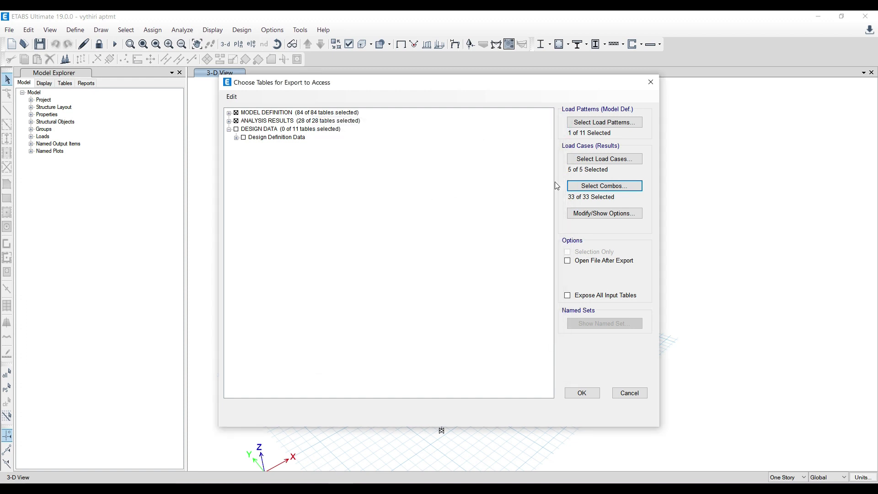
Select all load patterns for the export, including ~LLRF, Dead, Live and every Seismic X and Seismic Y pattern.
left_click(603, 122)
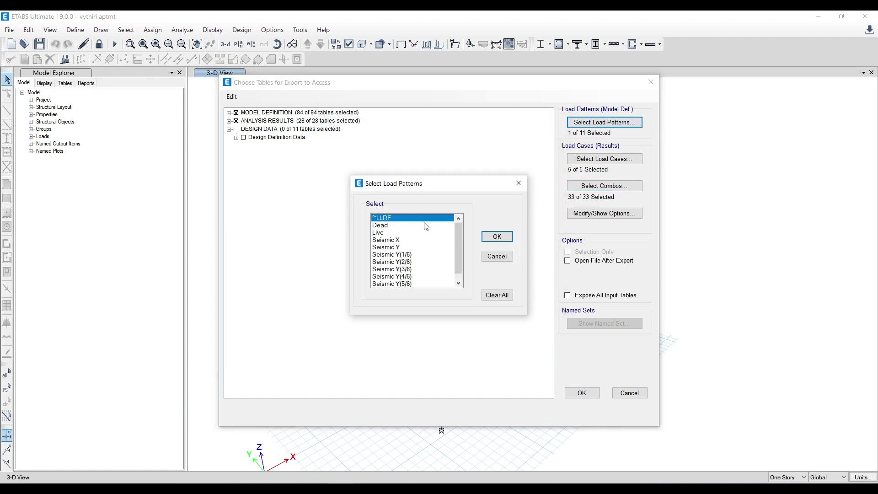
left_click_drag(405, 225, 421, 317)
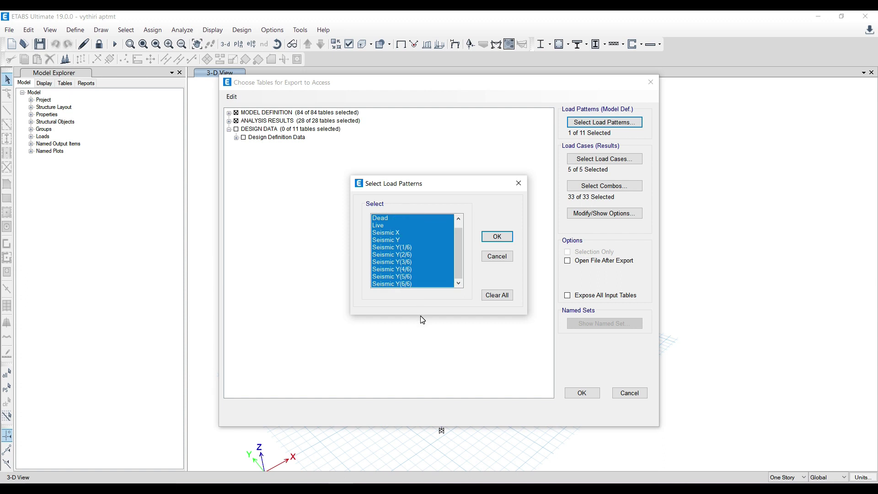
left_click(497, 236)
left_click(577, 124)
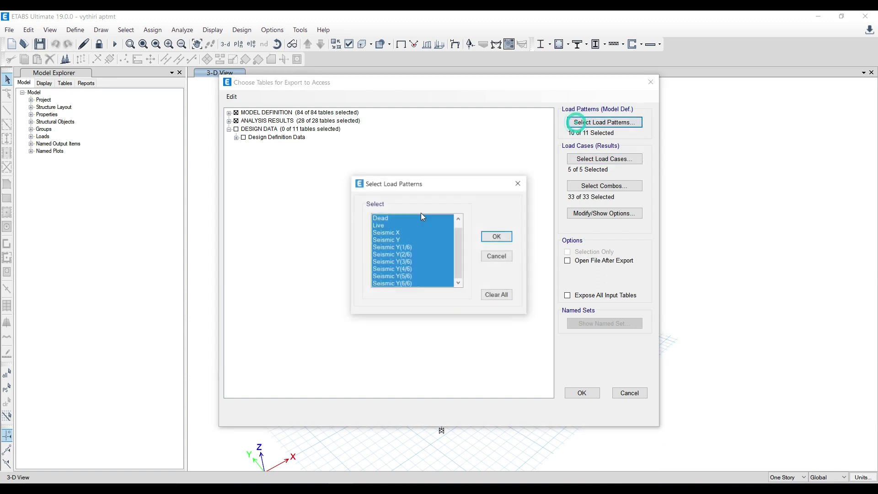
left_click_drag(459, 240, 462, 227)
left_click(383, 216, "ctrl")
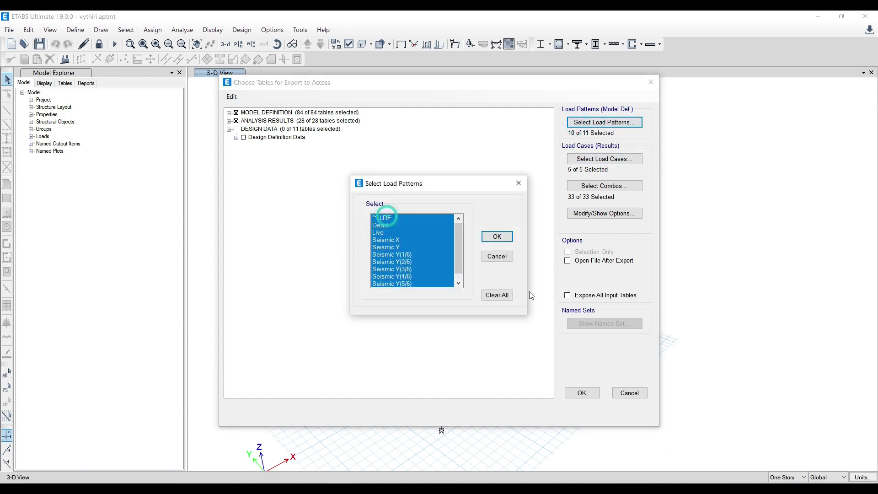
left_click(497, 237)
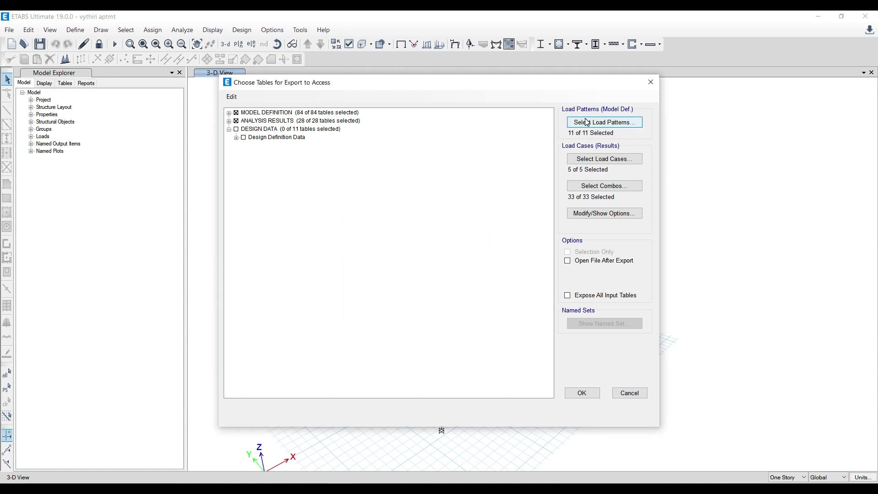
Accept the table selection and set the export units to m for length, kN for force and C for temperature.
left_click(581, 393)
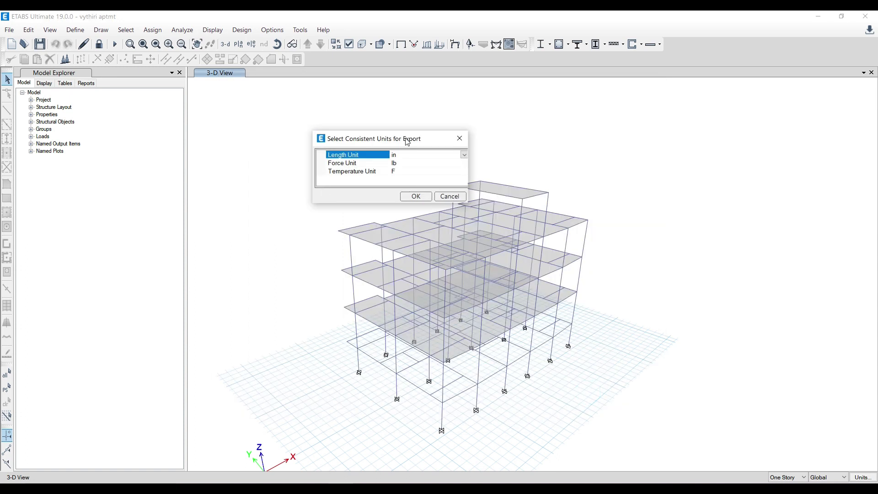
left_click(464, 154)
left_click(411, 206)
left_click(464, 163)
left_click(464, 164)
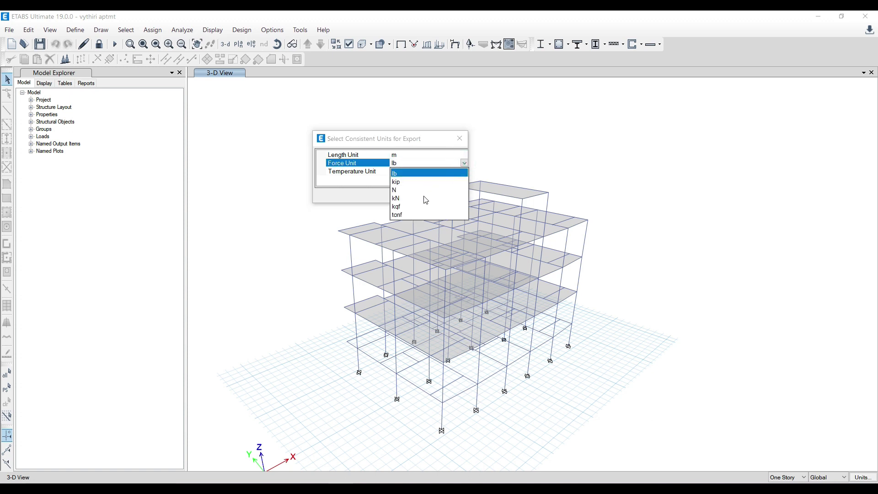
left_click(418, 197)
left_click(461, 171)
left_click(464, 172)
left_click(415, 190)
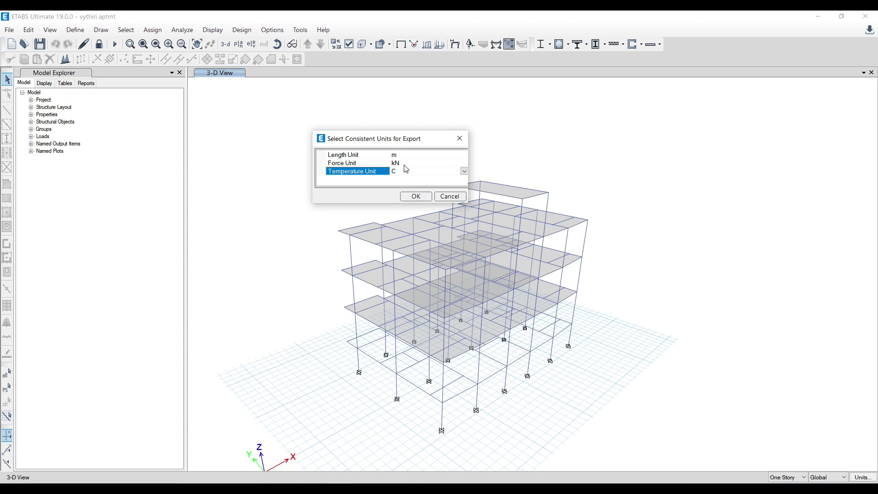
Confirm the export units and save the Access database as 123 in the RCDC Files folder.
left_click(416, 195)
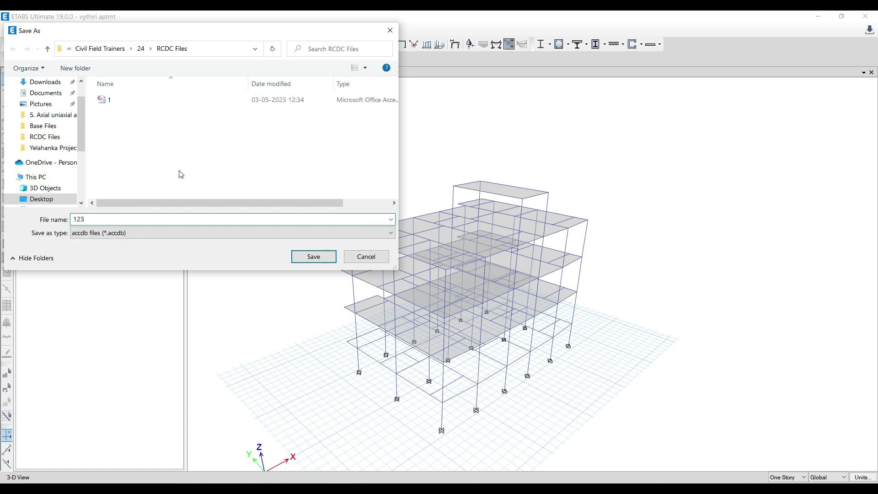
left_click(325, 256)
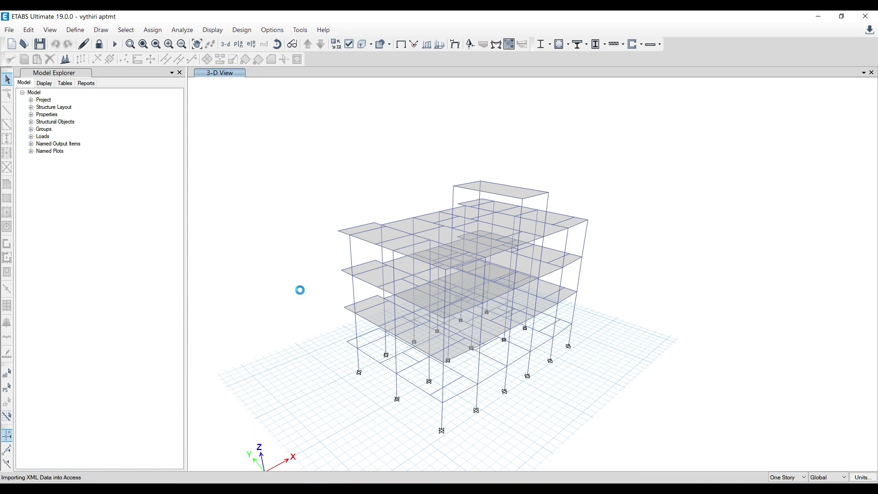
Switch to the Structural Mastery Course page in the browser and apply the 400OFF coupon.
left_click(380, 450)
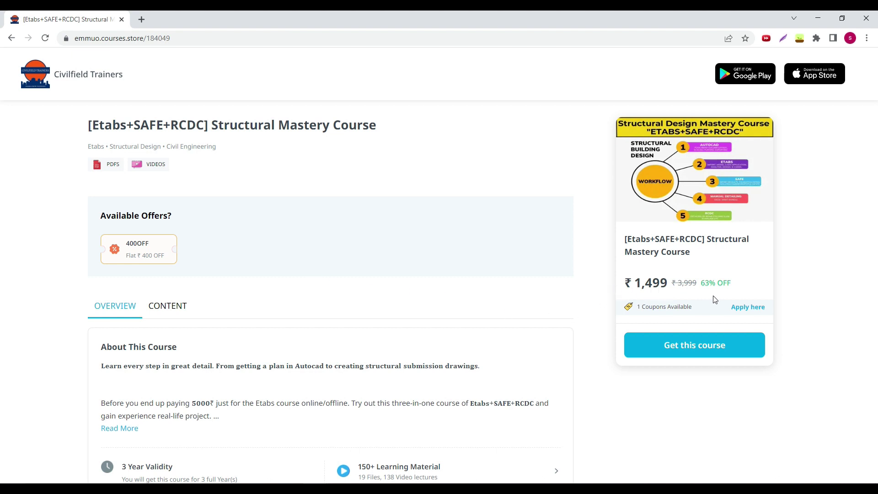
left_click(749, 307)
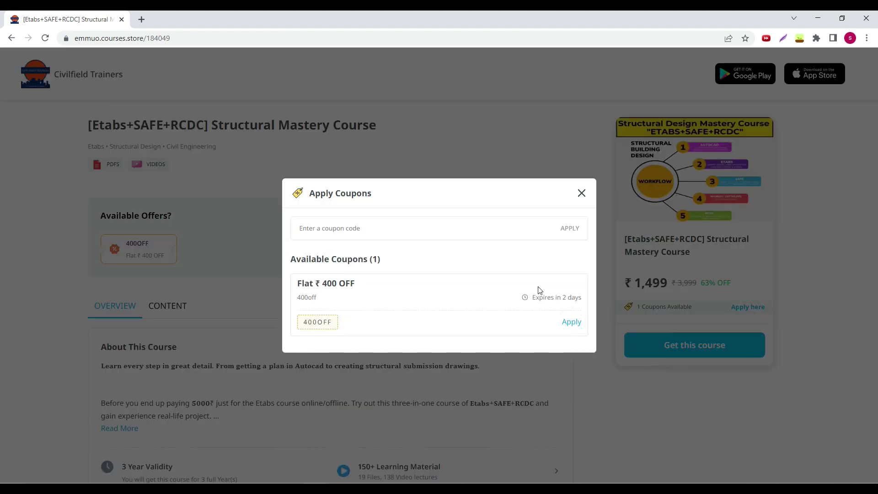
left_click(572, 321)
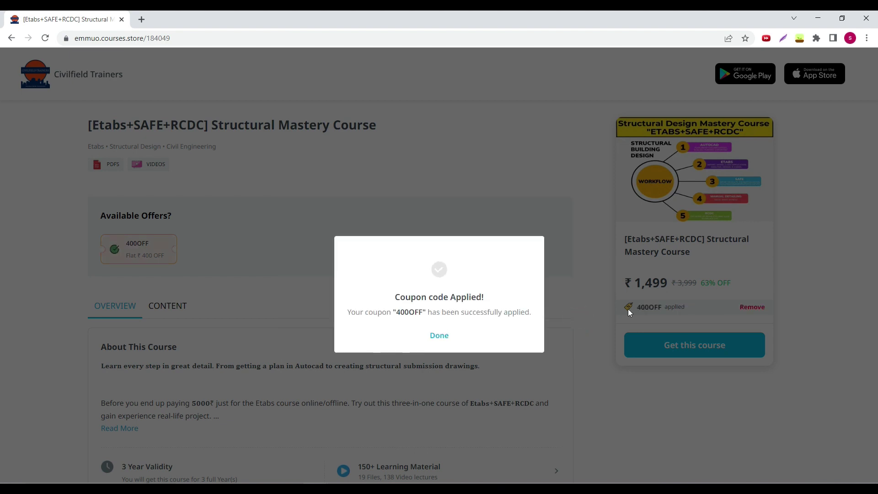
Close the coupon confirmation, look over the Structural Mastery Course overview, and show the course's full content list.
left_click(439, 335)
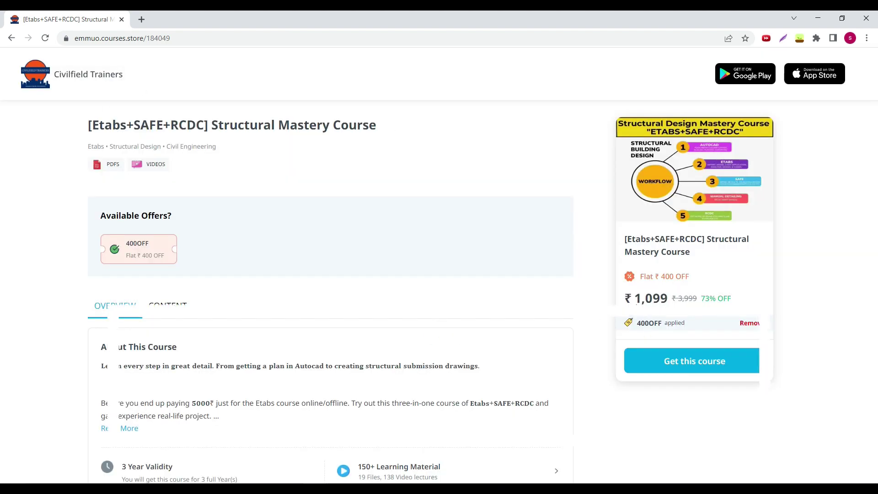
scroll(533, 281, "down", 5)
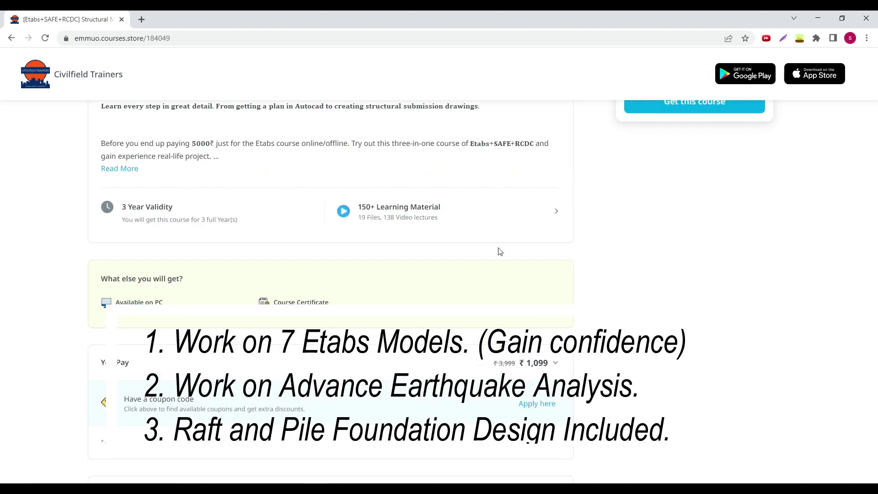
scroll(616, 228, "up", 1)
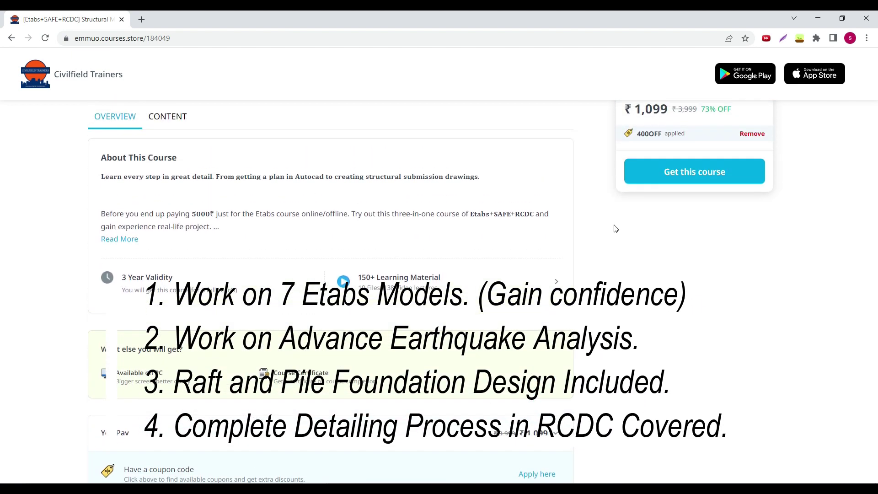
left_click(164, 116)
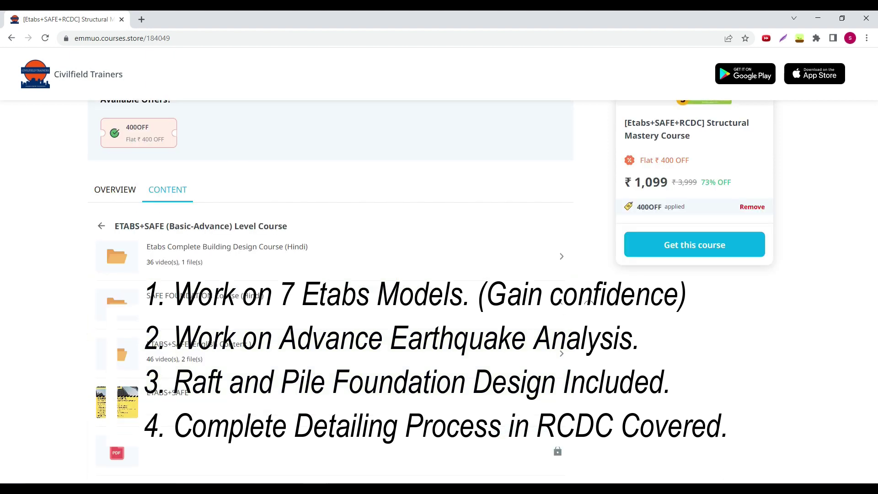
scroll(562, 302, "down", 1)
left_click(100, 186)
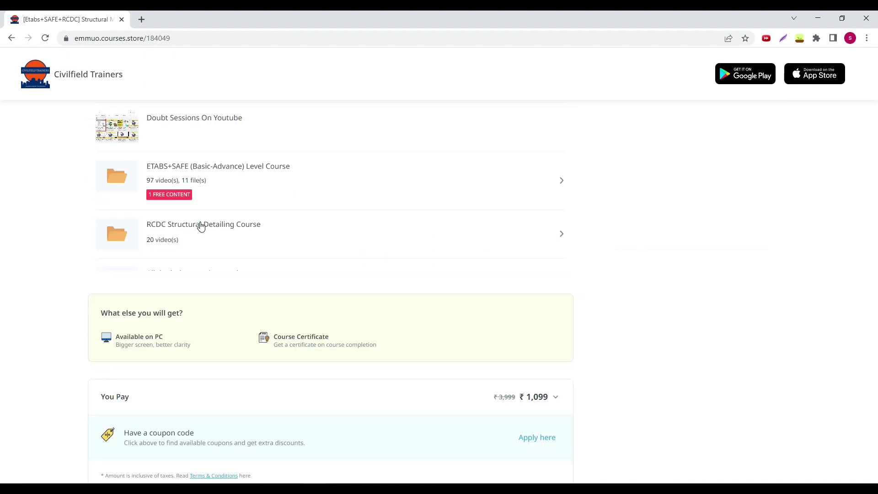
Open the RCDC Structural Detailing Course folder and examine its lessons on column, beam, slab and footing detailing.
left_click(201, 223)
middle_click(650, 217)
middle_click_drag(651, 216, 634, 135)
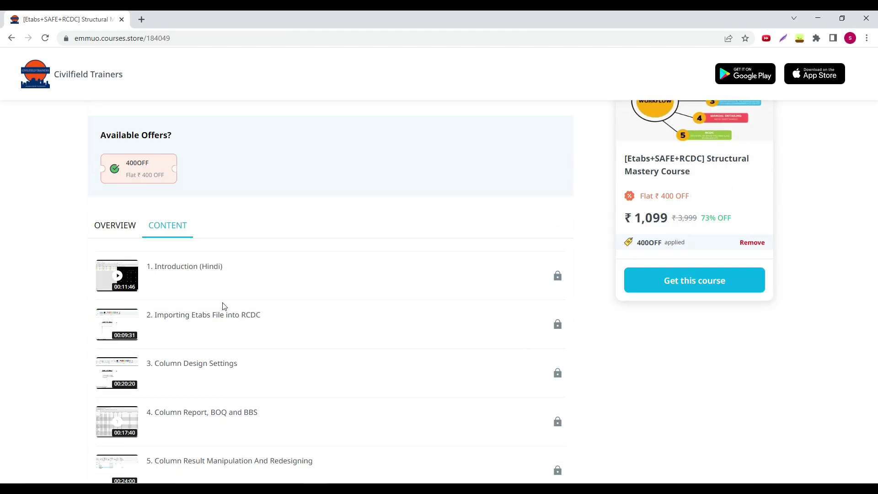
middle_click_drag(590, 306, 601, 334)
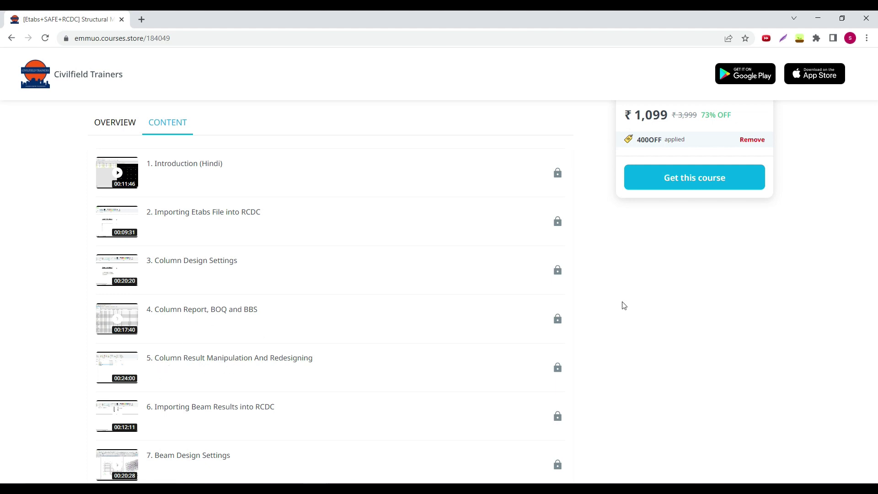
scroll(608, 348, "down", 2)
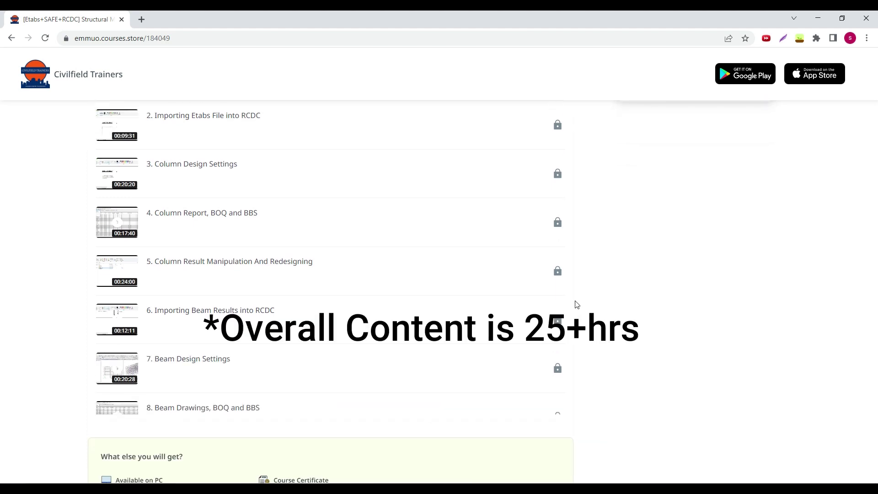
scroll(299, 245, "down", 3)
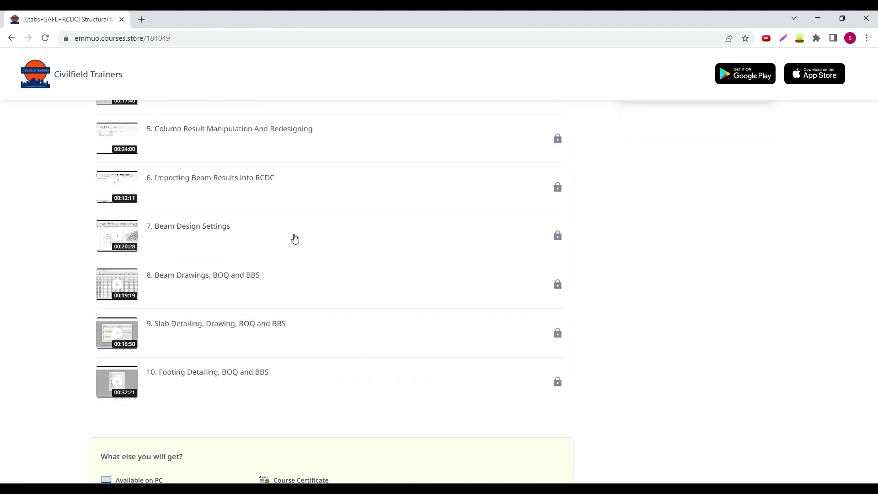
scroll(281, 259, "up", 4)
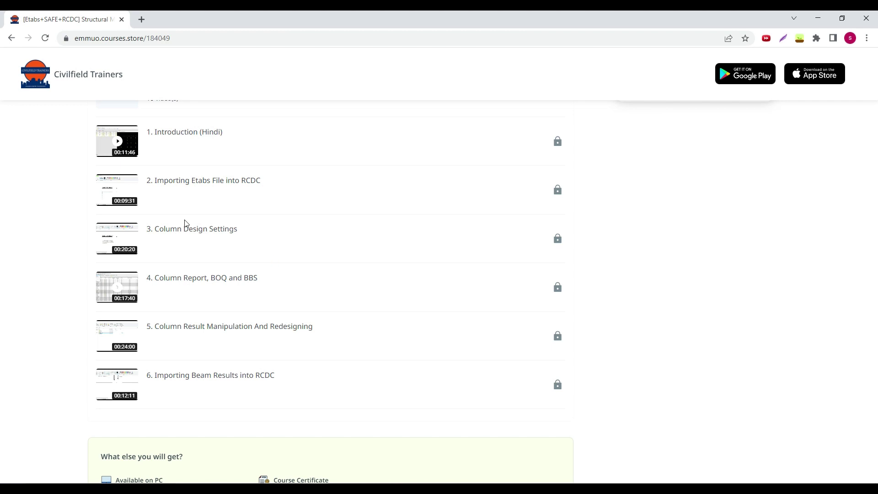
scroll(297, 245, "down", 3)
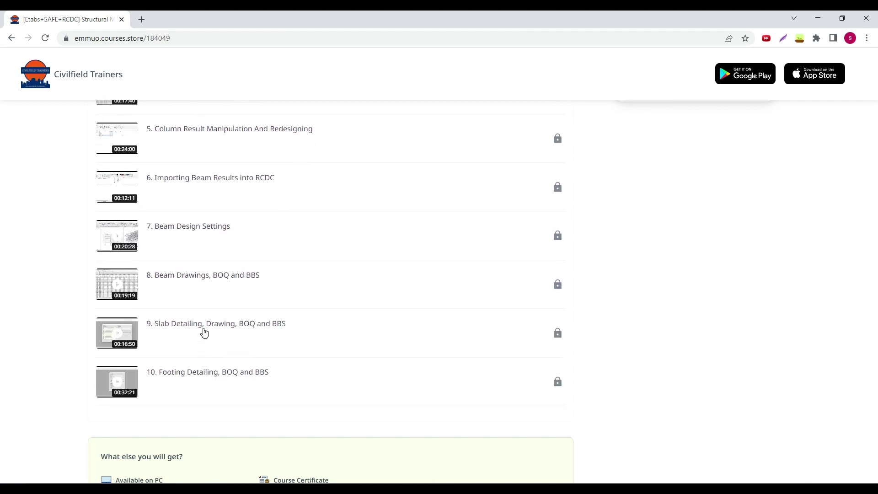
Go to the ETABS+SAFE English content and open the Underground Water Tank design folder.
scroll(279, 308, "up", 12)
middle_click(569, 249)
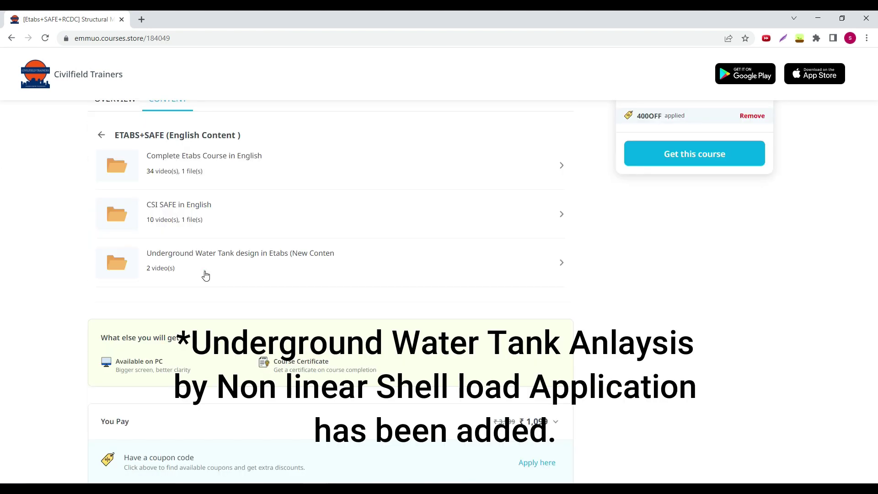
left_click(204, 273)
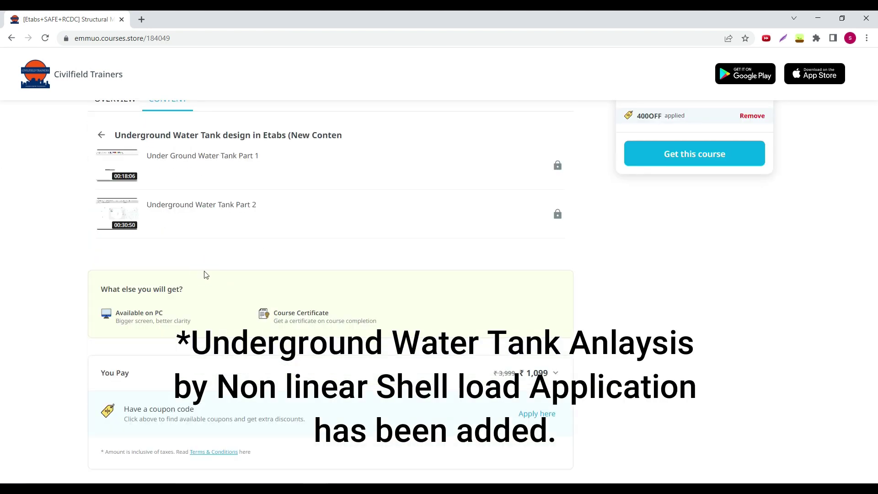
Return to the Civilfield Trainers course store, reopen the Structural Mastery Course and apply the 400OFF coupon again.
left_click(12, 39)
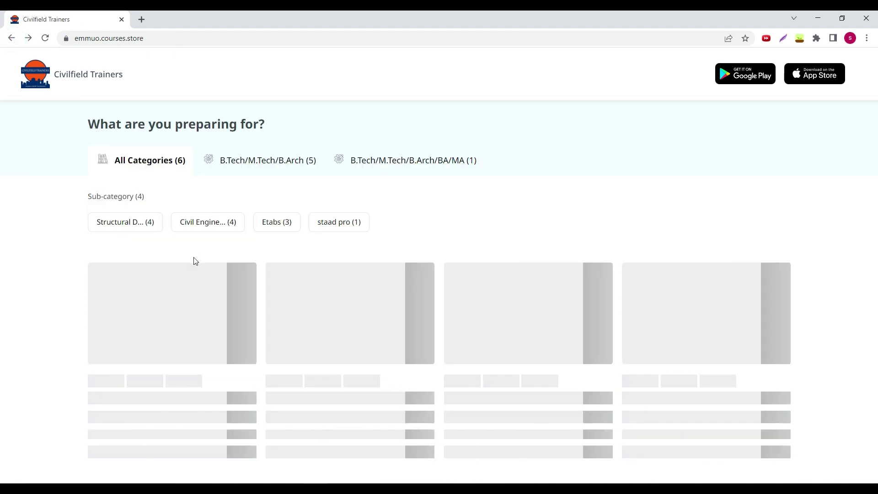
left_click(138, 437)
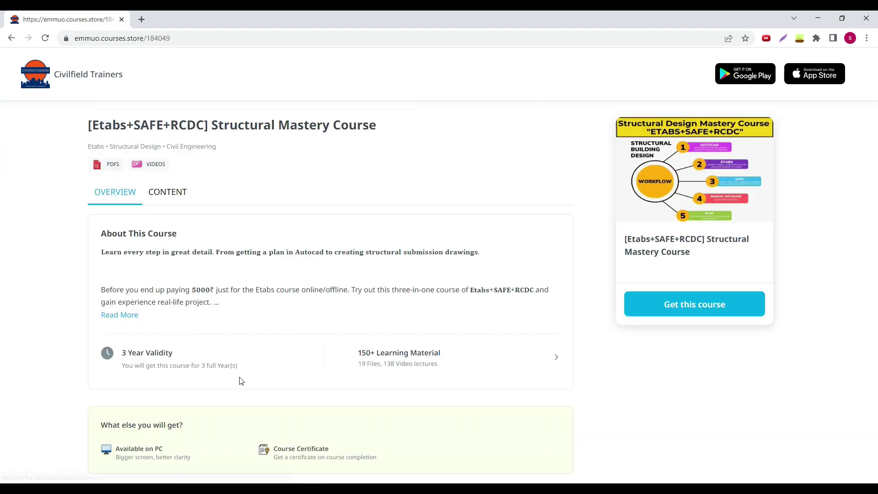
left_click(750, 307)
left_click(565, 321)
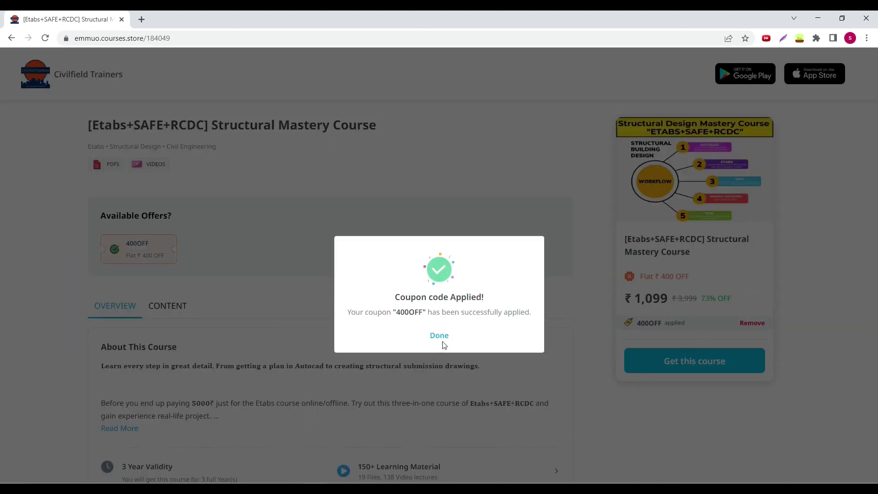
left_click(440, 336)
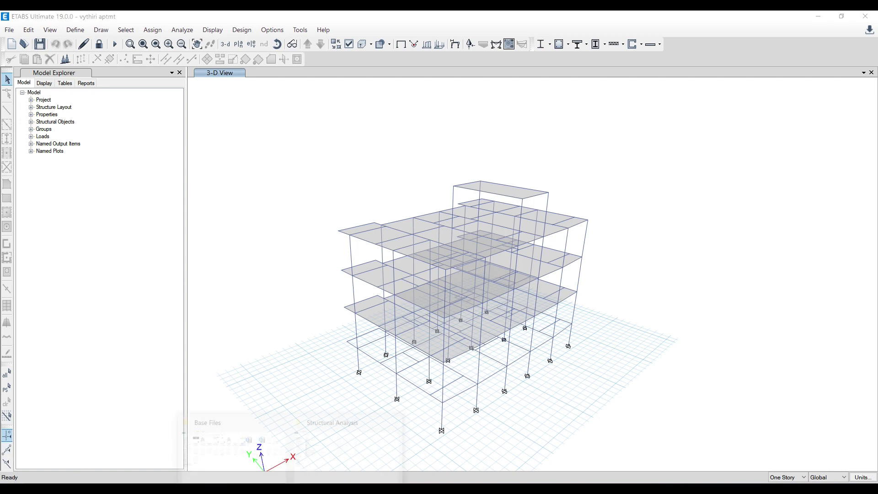
Launch RCDC from the Structural Analysis folder and load the 123 Access database from RCDC Files as the analysis data.
left_click(334, 453)
double_click(137, 135)
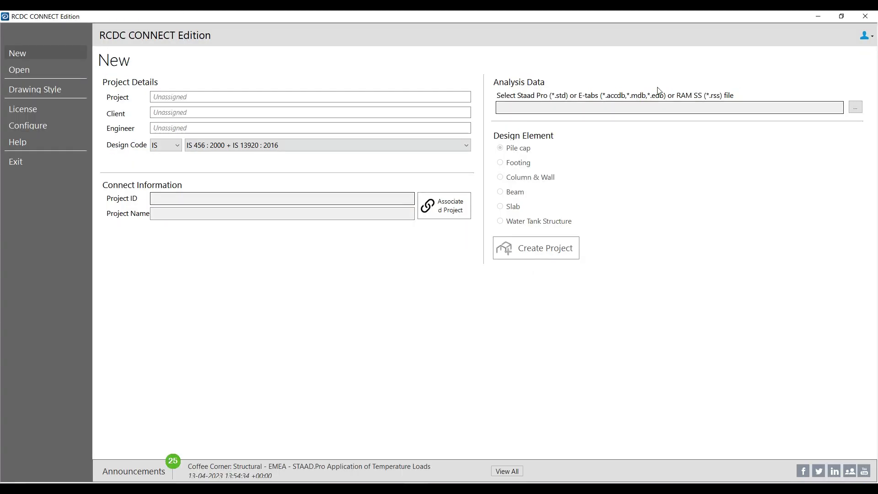
left_click(855, 107)
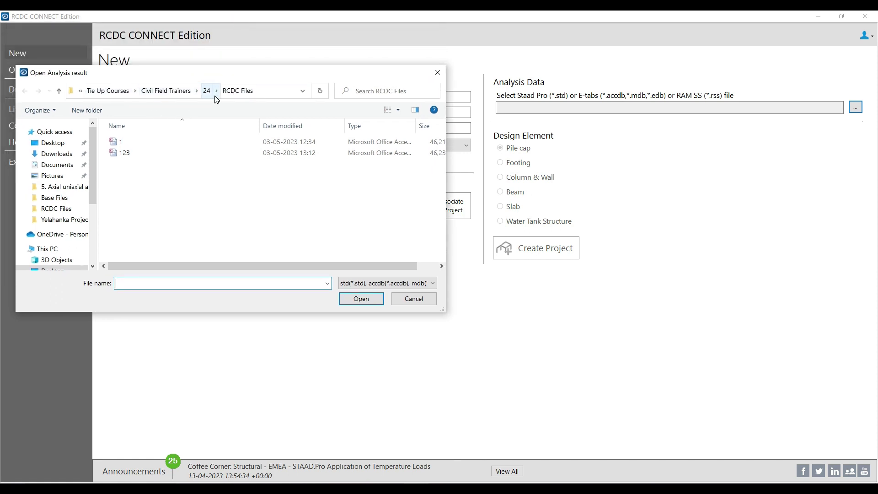
left_click(123, 153)
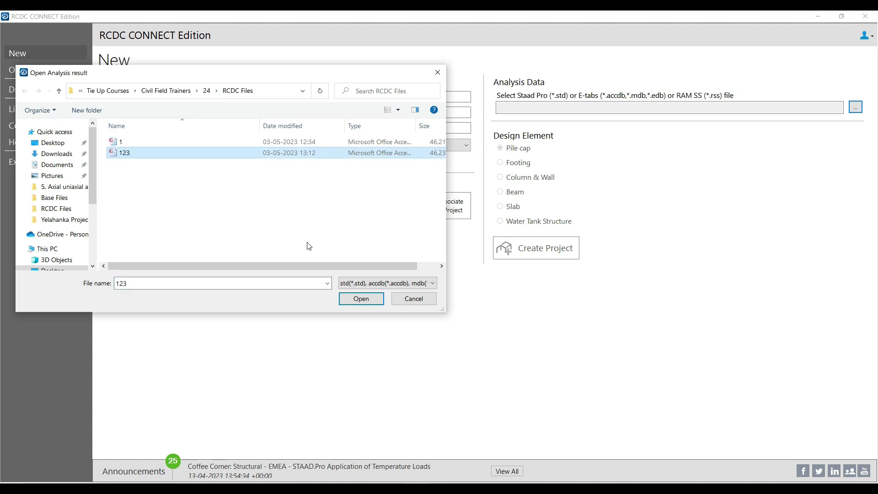
left_click(361, 299)
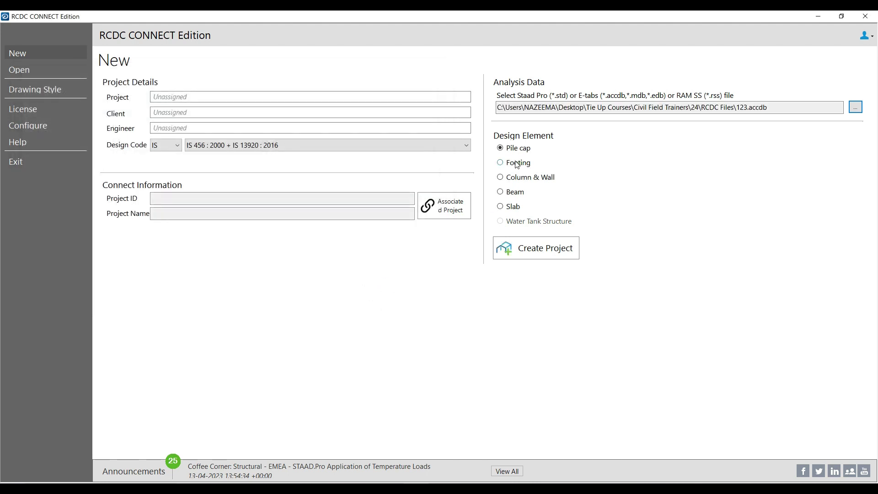
Create a new project for the Column & Wall design element and review the levels' concrete, steel and cover data.
left_click(505, 177)
left_click(527, 248)
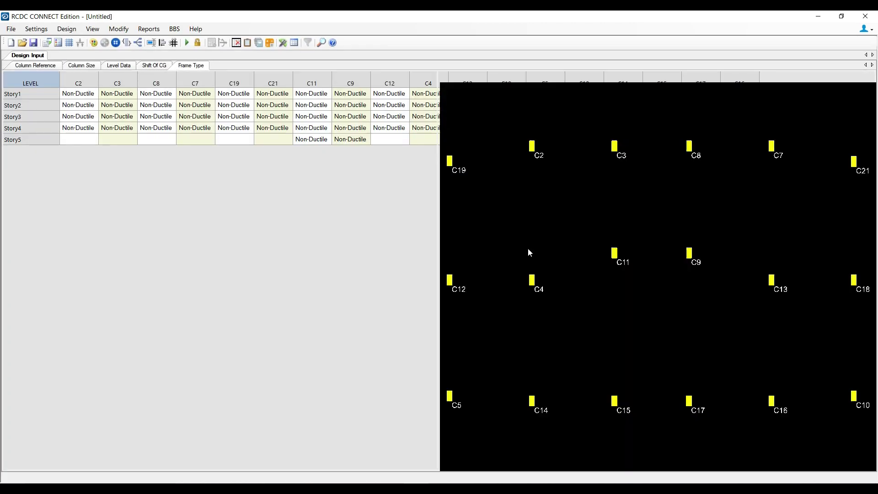
scroll(618, 212, "down", 2)
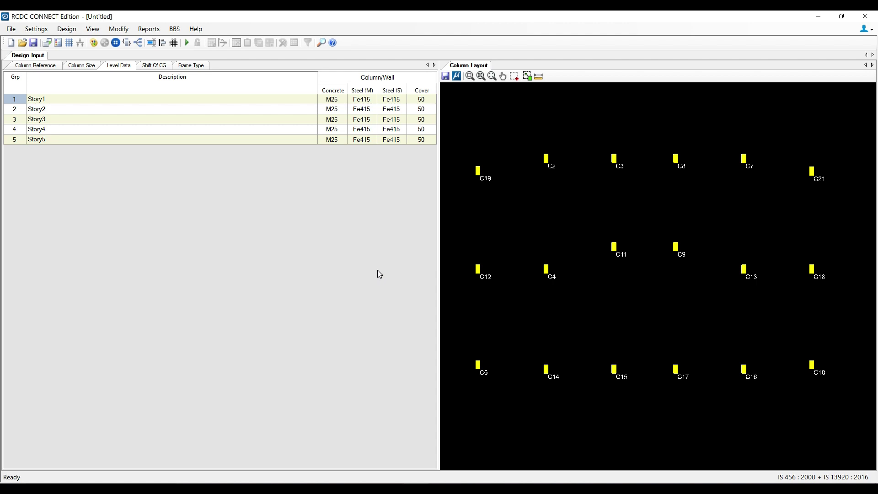
Switch back to the ETABS building model.
key("alt+Tab")
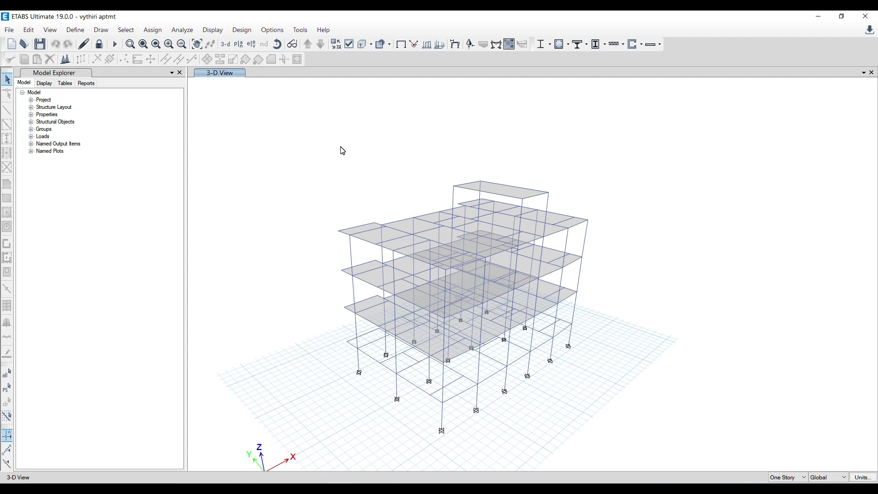